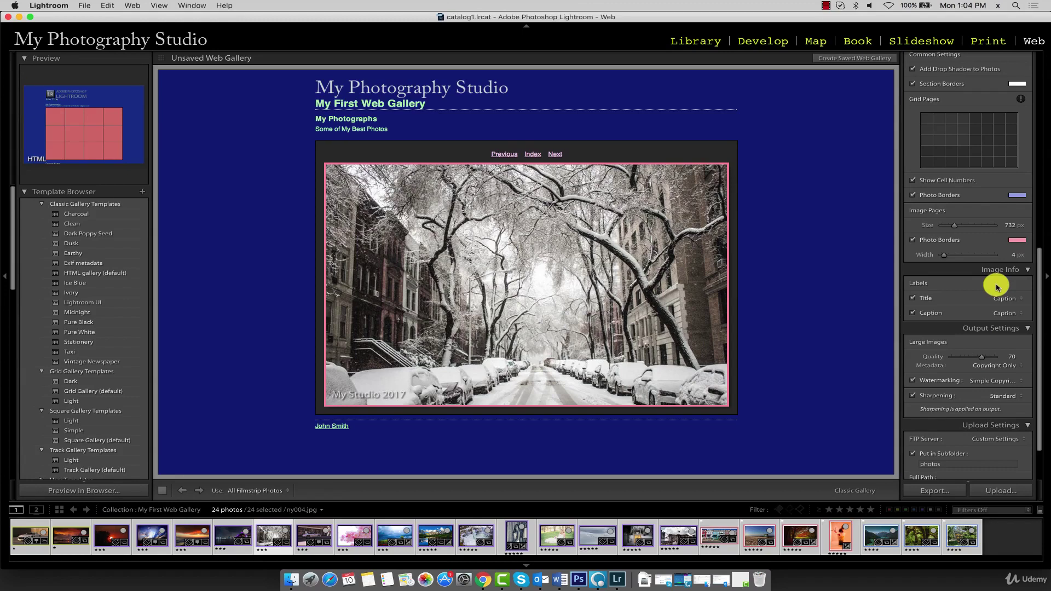
# Turn on the Title label and set it to Filename, showing 'ny004' above the image.
pyautogui.click(914, 300)
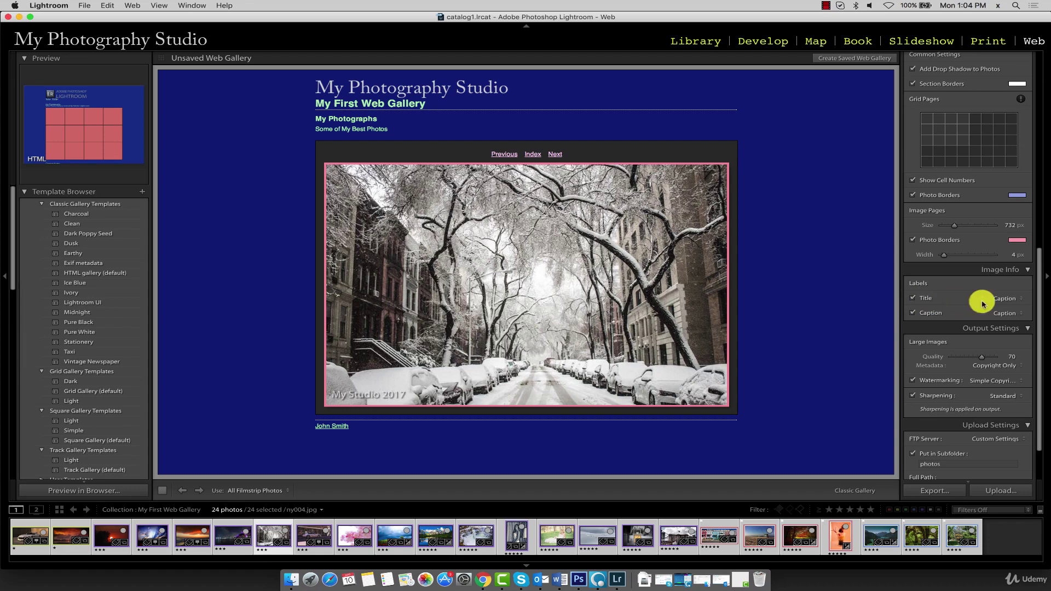
pyautogui.click(1011, 299)
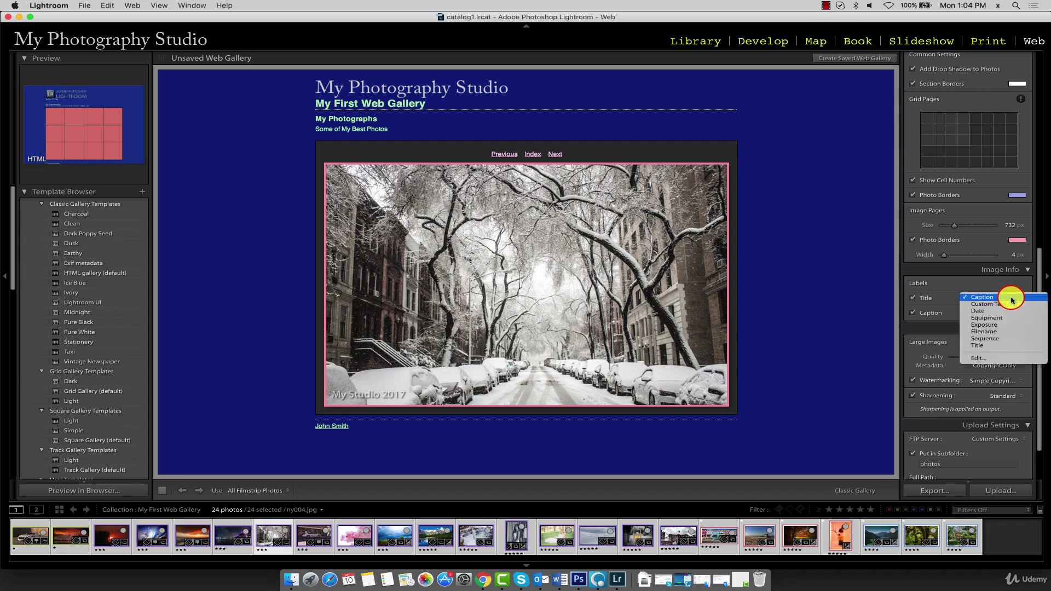
pyautogui.click(1011, 332)
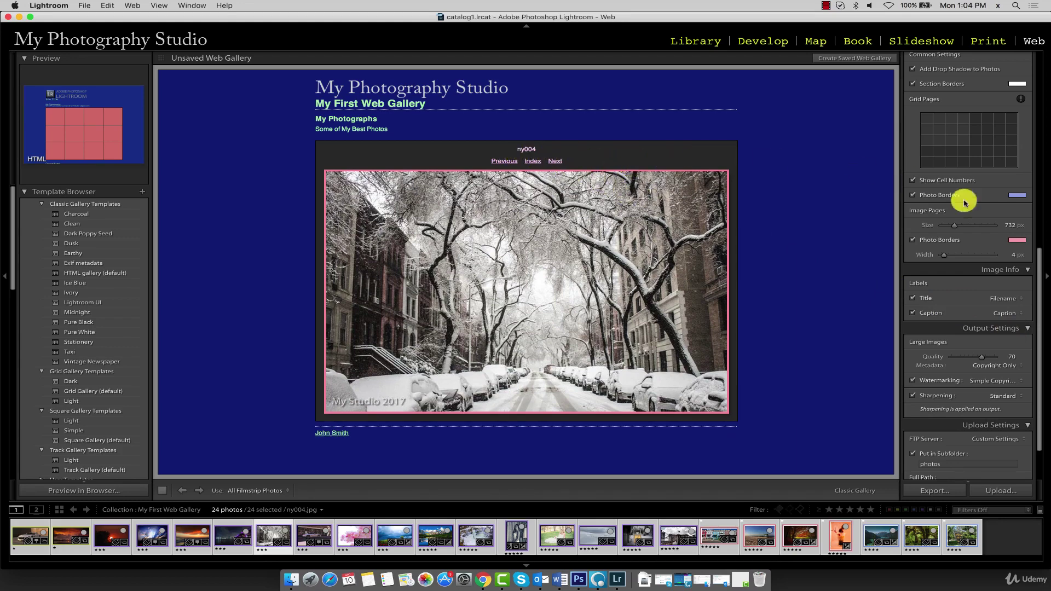
# Switch the Title label to Custom Text and enter 'Winter'.
pyautogui.click(1010, 298)
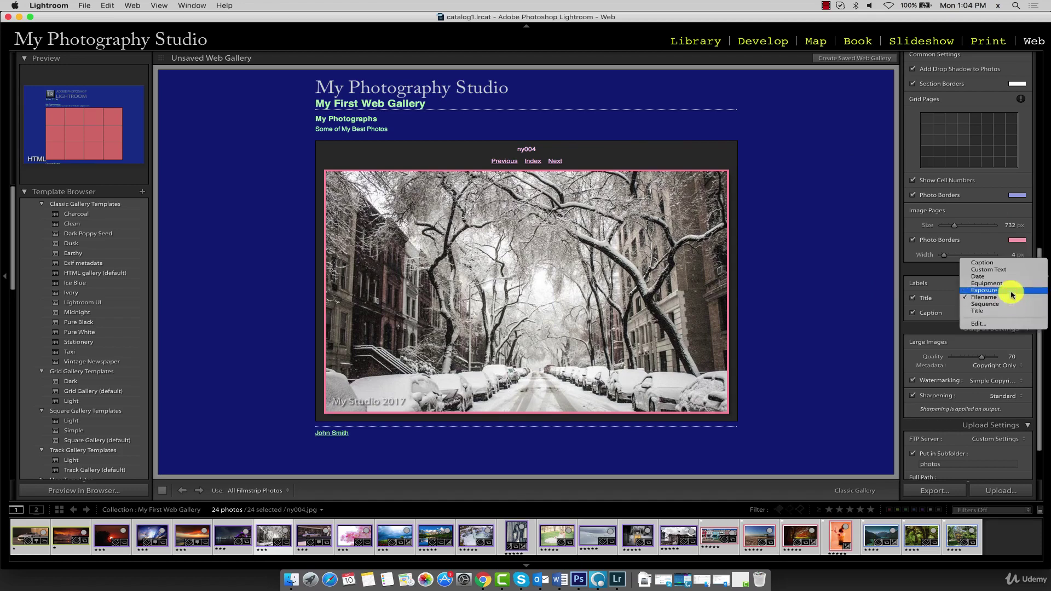
pyautogui.click(987, 270)
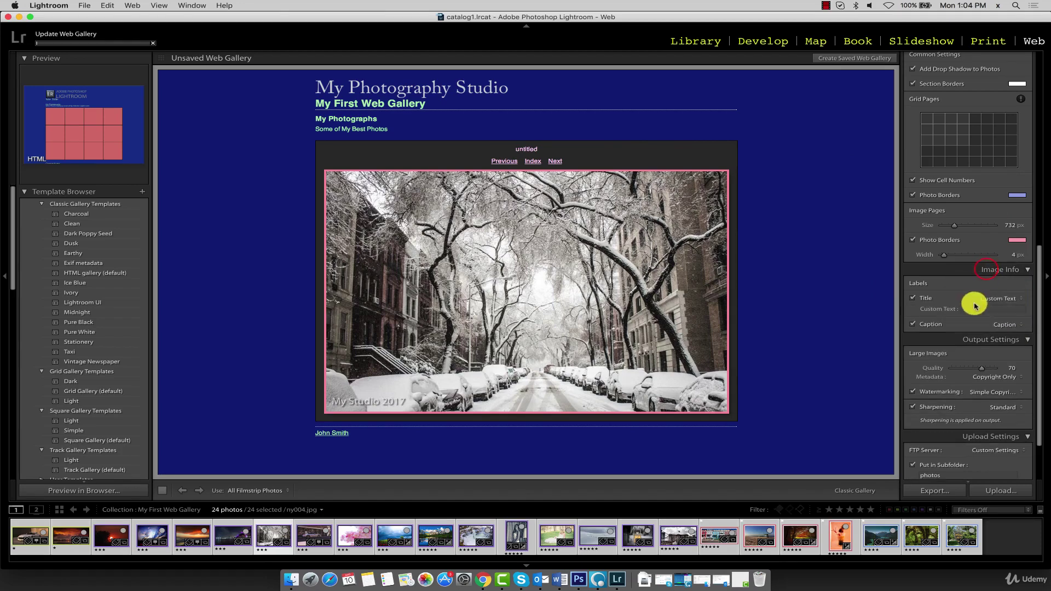
pyautogui.click(981, 307)
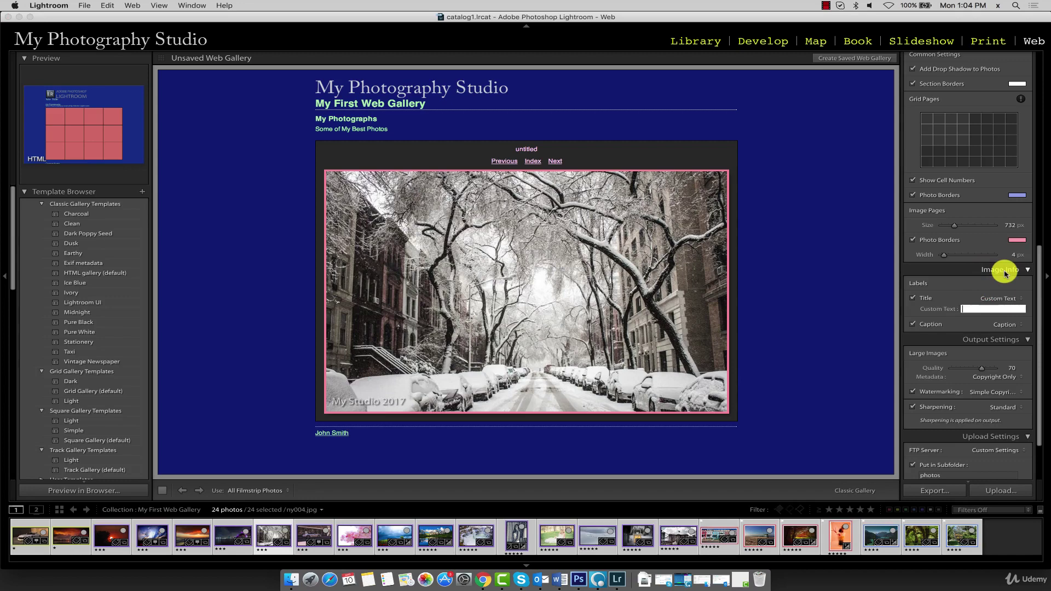
pyautogui.write('Wi')
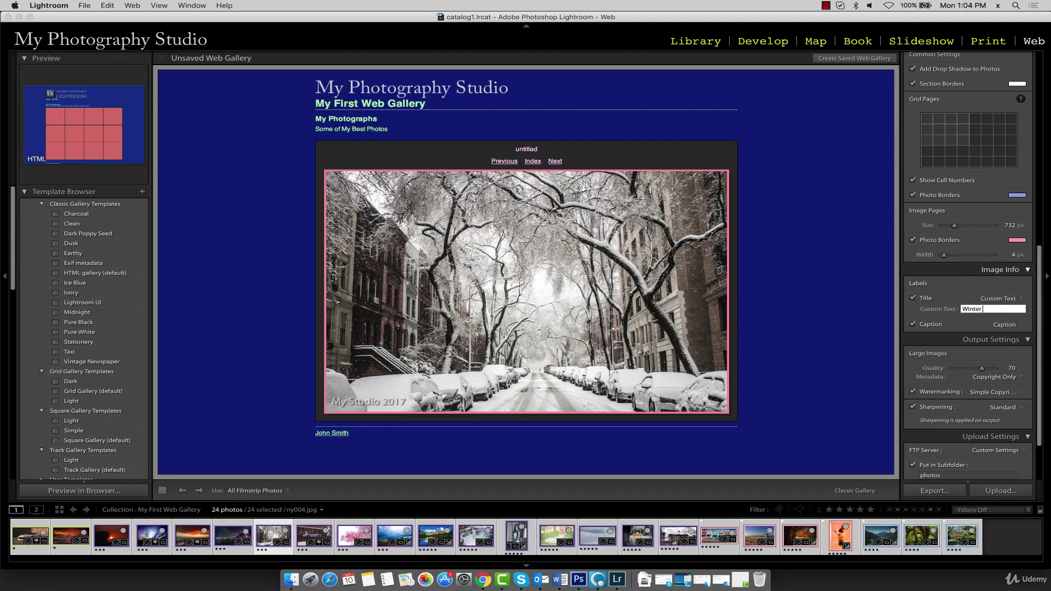
pyautogui.write('nter')
pyautogui.click(575, 153)
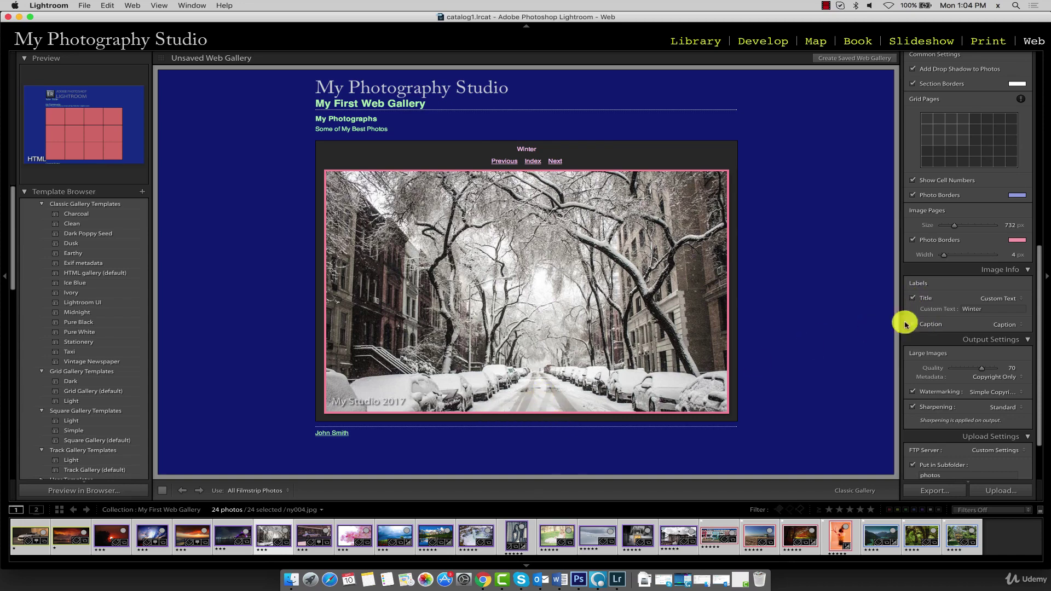
# Set the Caption label to Filename so 'ny004' appears beneath the large photo.
pyautogui.click(1013, 325)
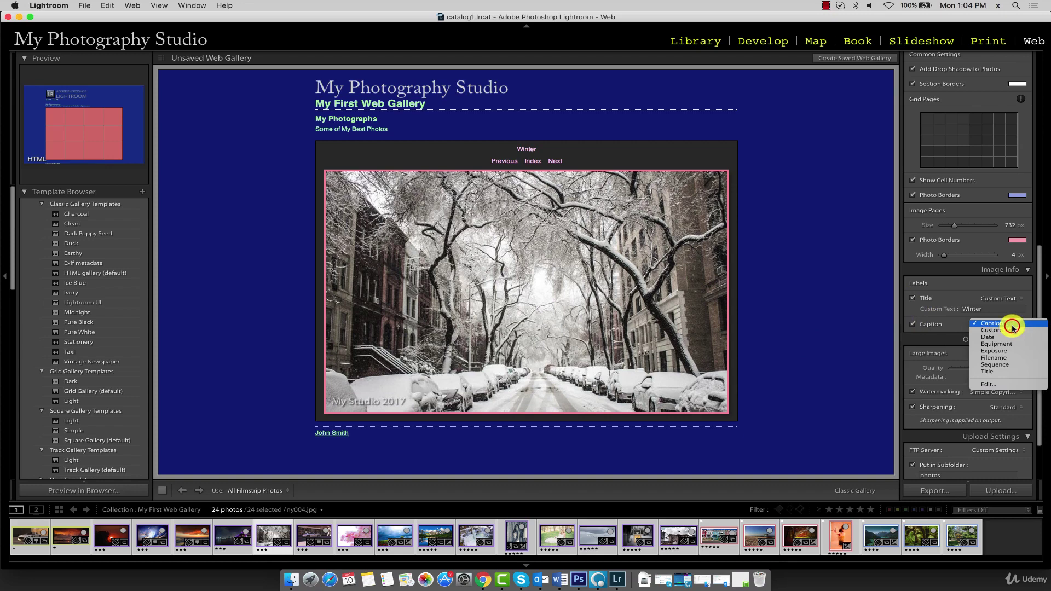
pyautogui.click(1000, 358)
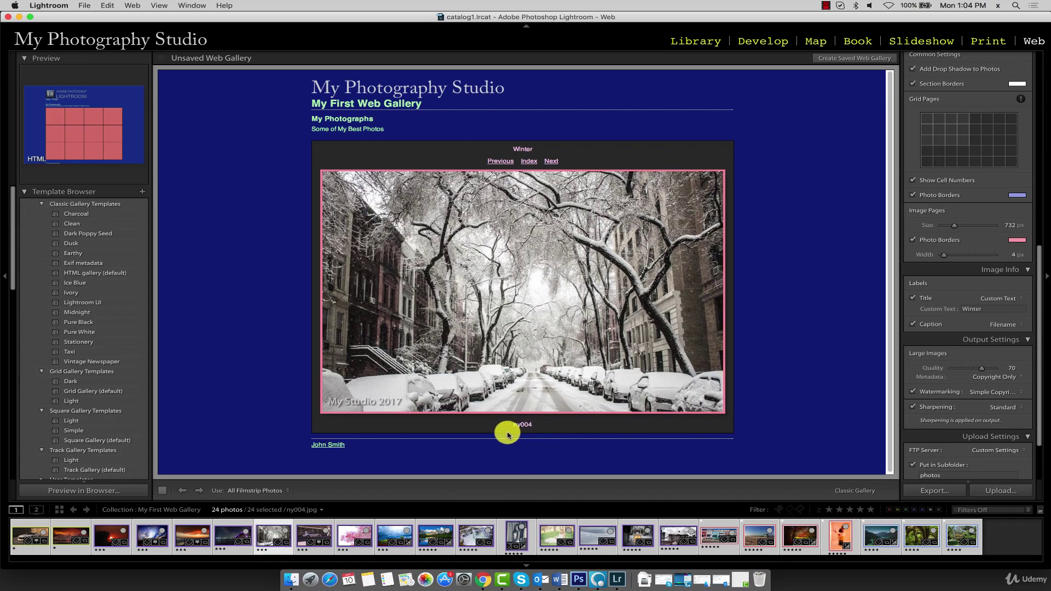
pyautogui.click(925, 327)
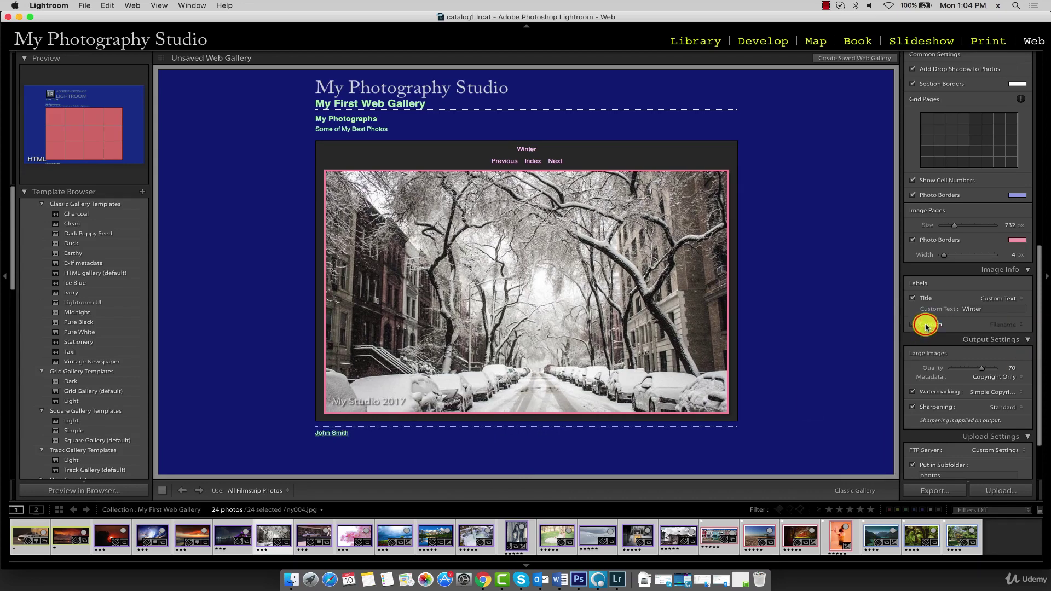
pyautogui.click(926, 325)
pyautogui.scroll(-3, 986, 296)
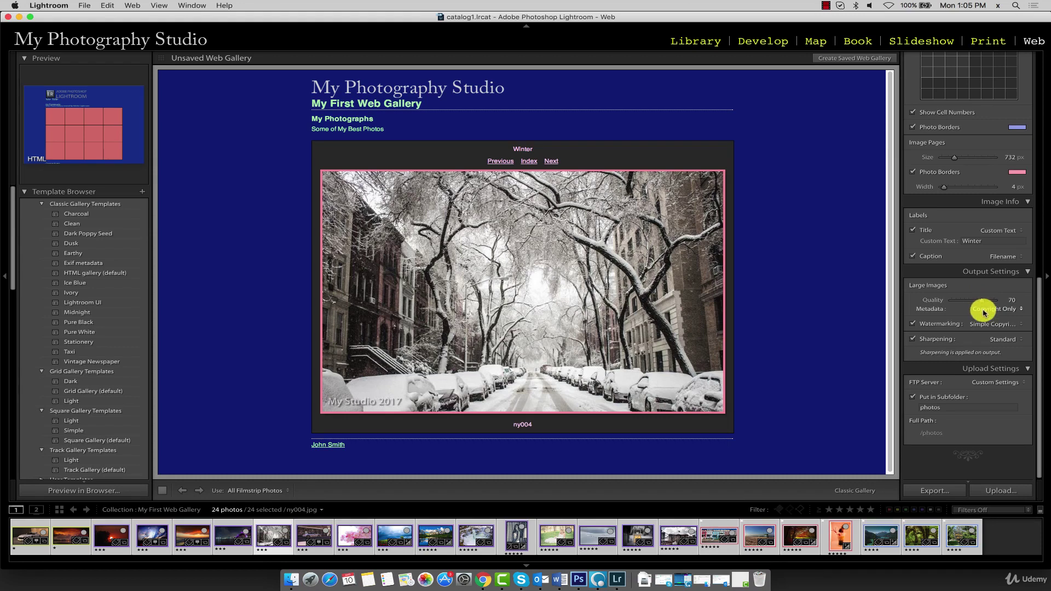
pyautogui.click(983, 312)
pyautogui.click(944, 309)
pyautogui.click(984, 311)
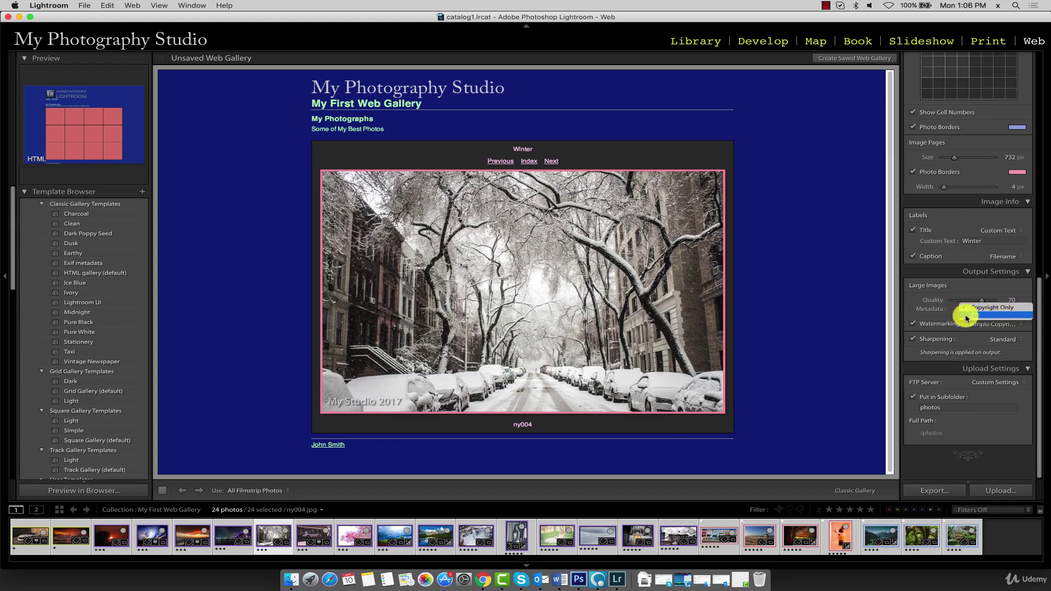
pyautogui.click(868, 309)
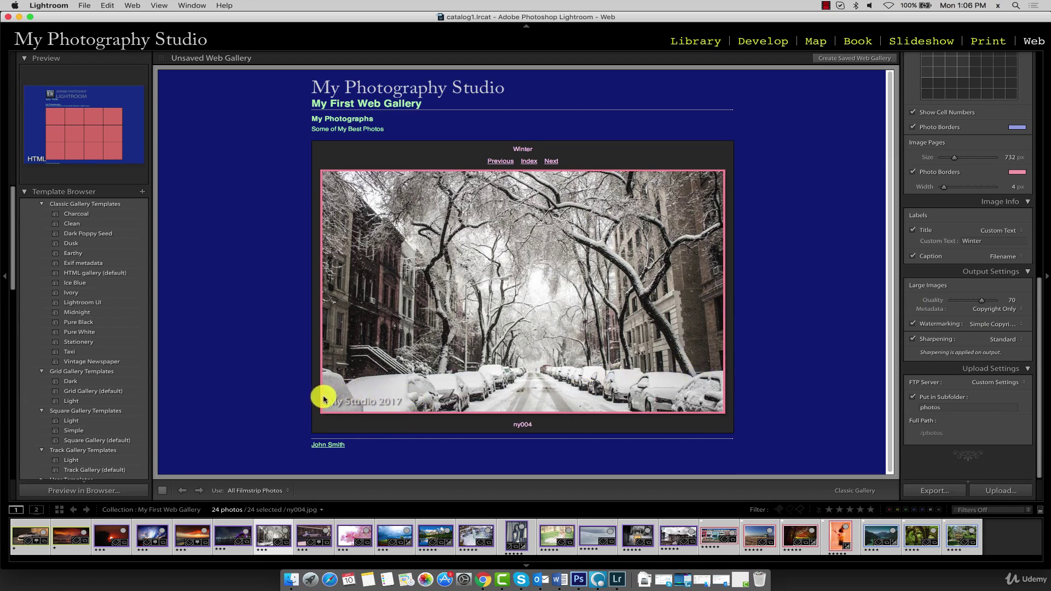
# Apply the Watermark1 watermark, then switch to Watermark1small in Output Settings.
pyautogui.click(985, 323)
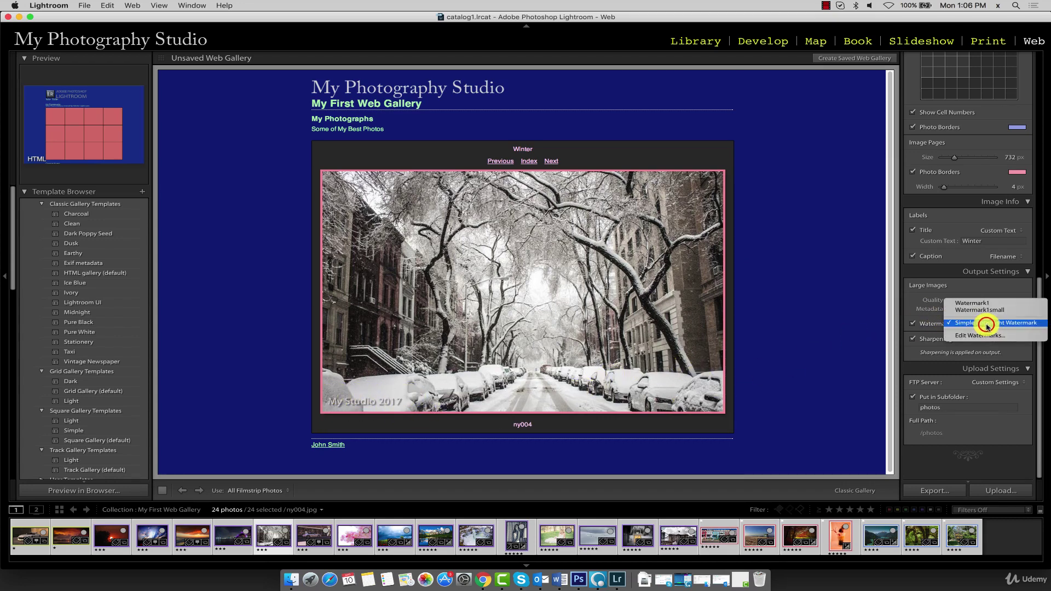
pyautogui.click(979, 305)
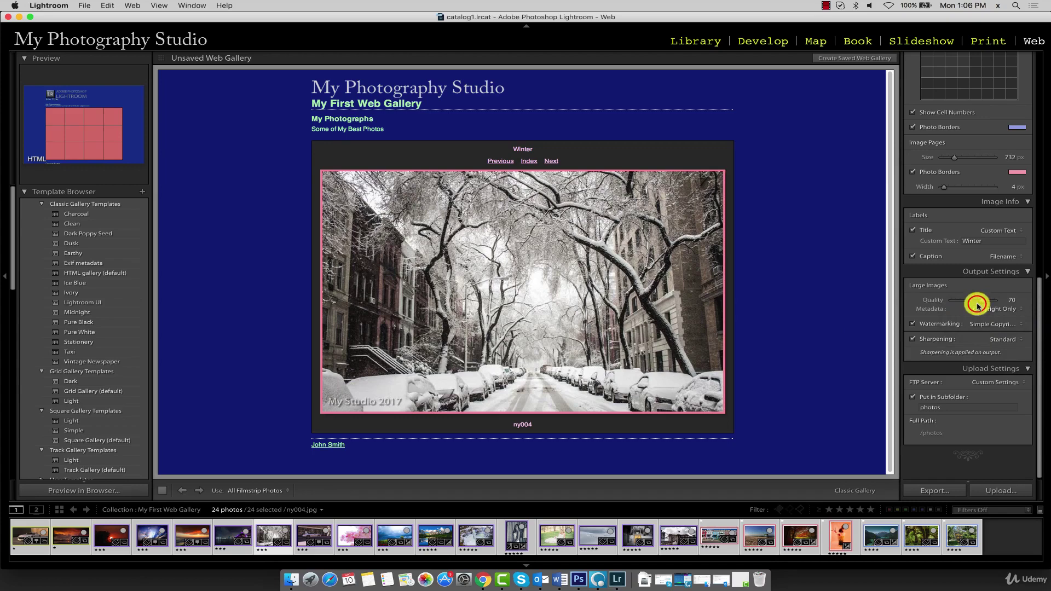
pyautogui.click(1000, 323)
pyautogui.click(995, 330)
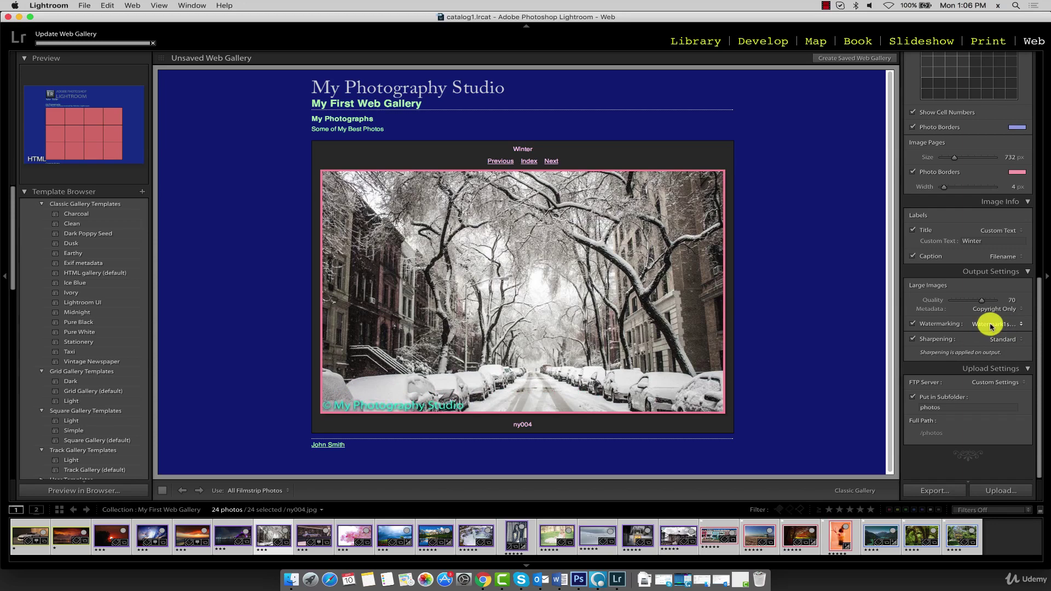
pyautogui.click(1019, 324)
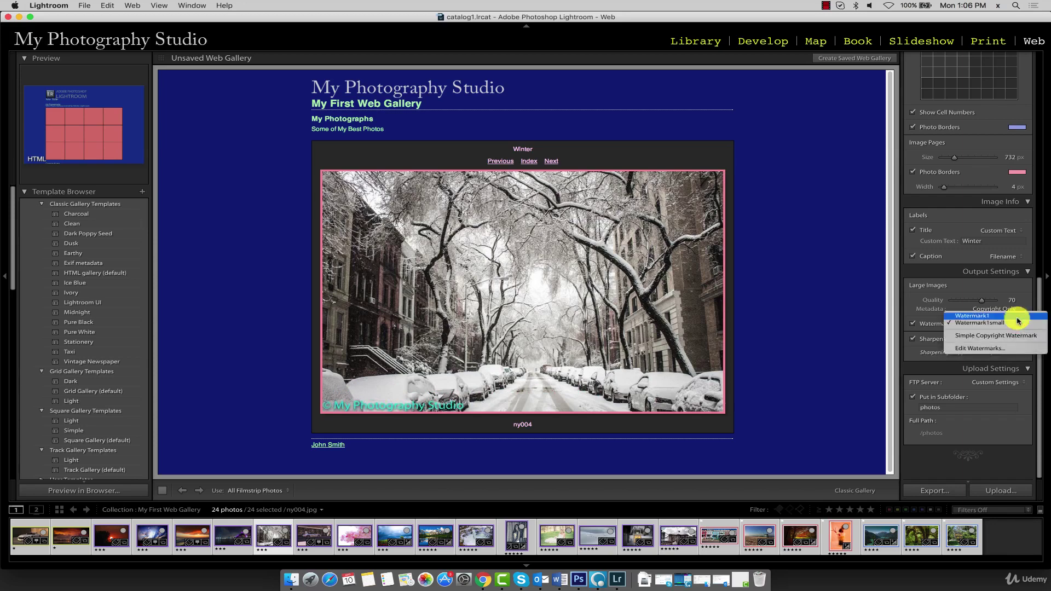
pyautogui.click(999, 348)
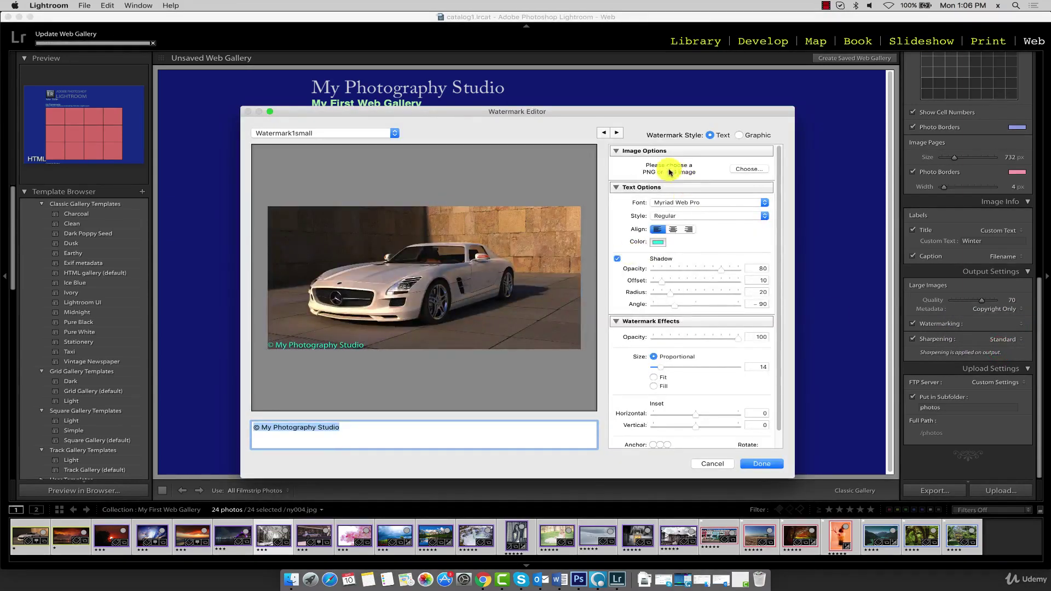
pyautogui.click(395, 133)
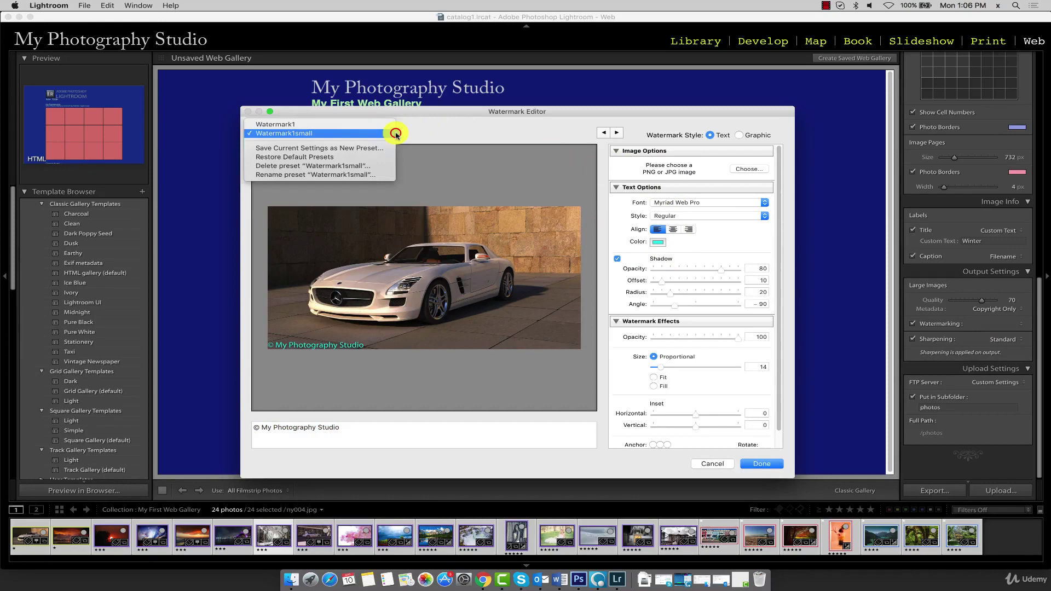
pyautogui.click(441, 132)
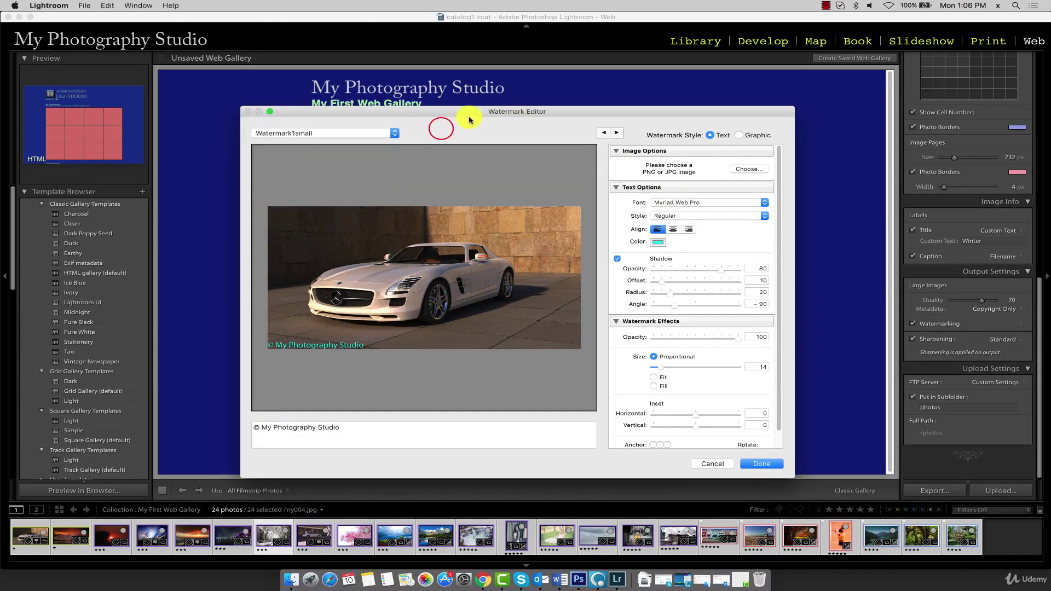
pyautogui.click(761, 464)
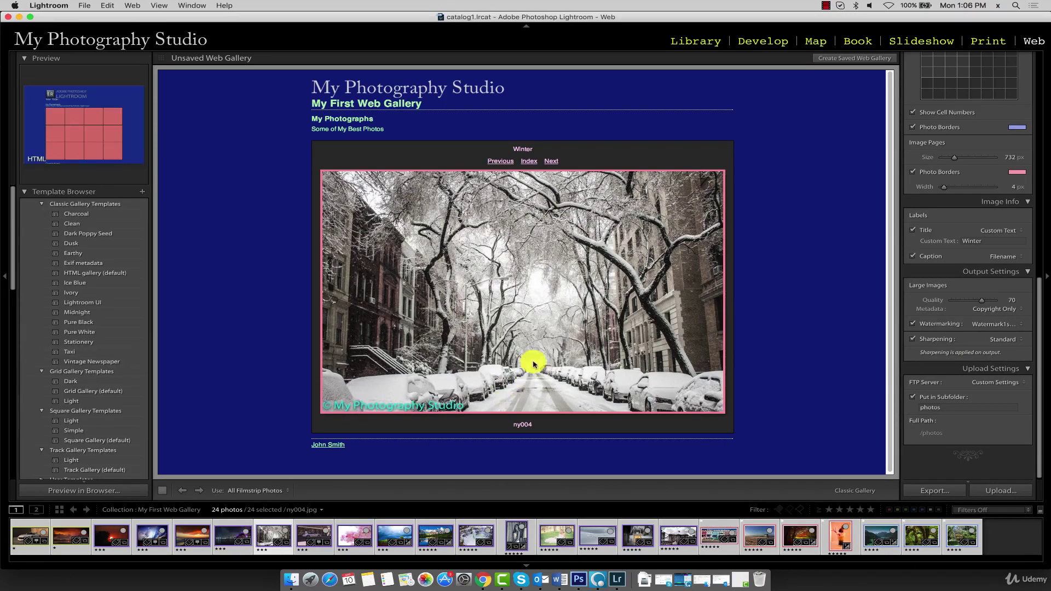
pyautogui.click(988, 343)
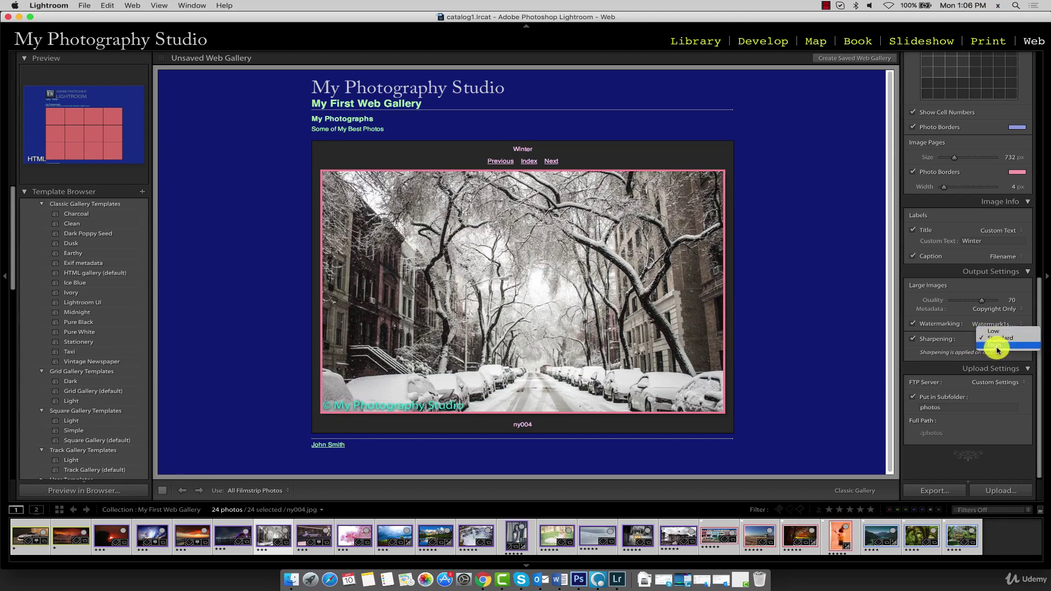
pyautogui.click(917, 352)
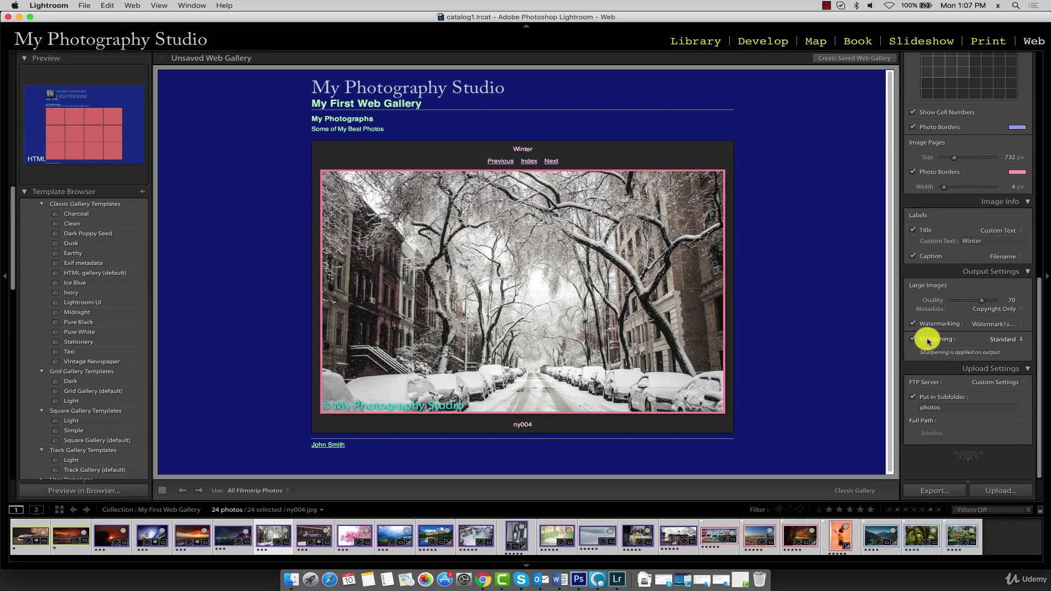
pyautogui.click(927, 340)
pyautogui.click(926, 340)
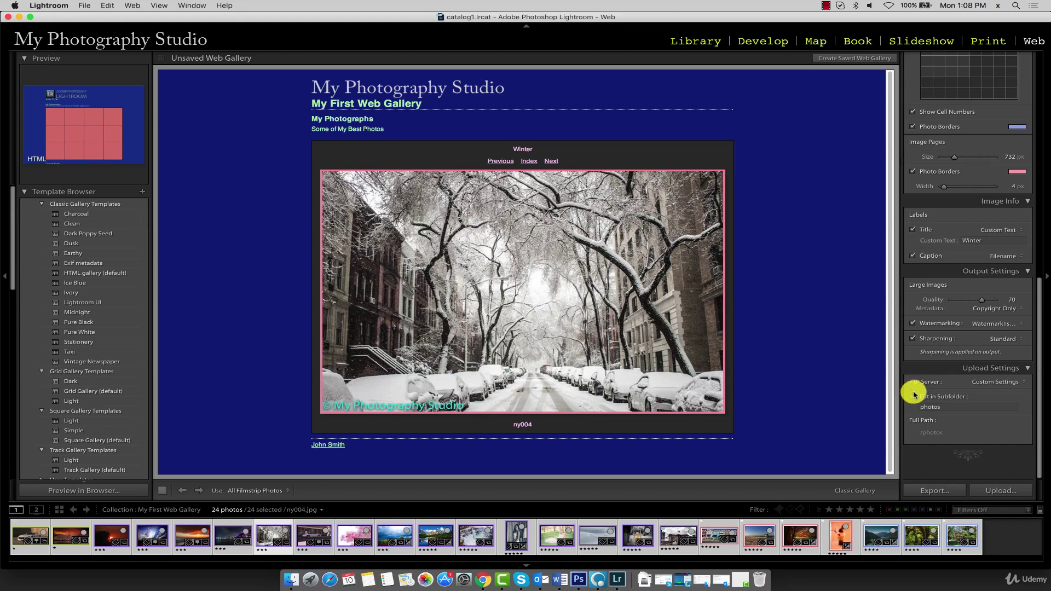
# Choose Edit... from the Upload Settings FTP Server list to configure the file transfer.
pyautogui.click(1008, 384)
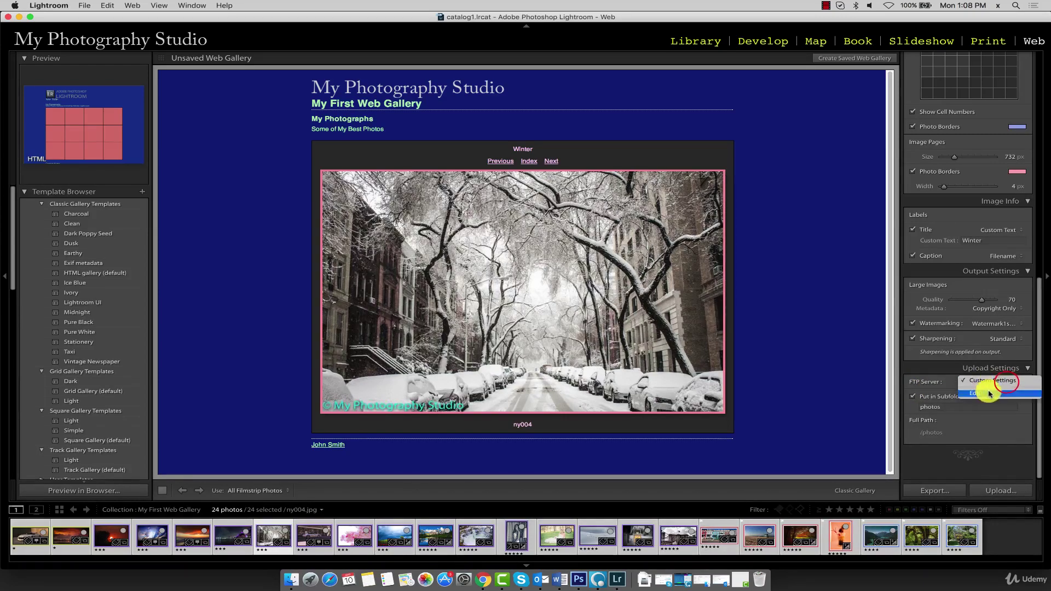
pyautogui.click(992, 394)
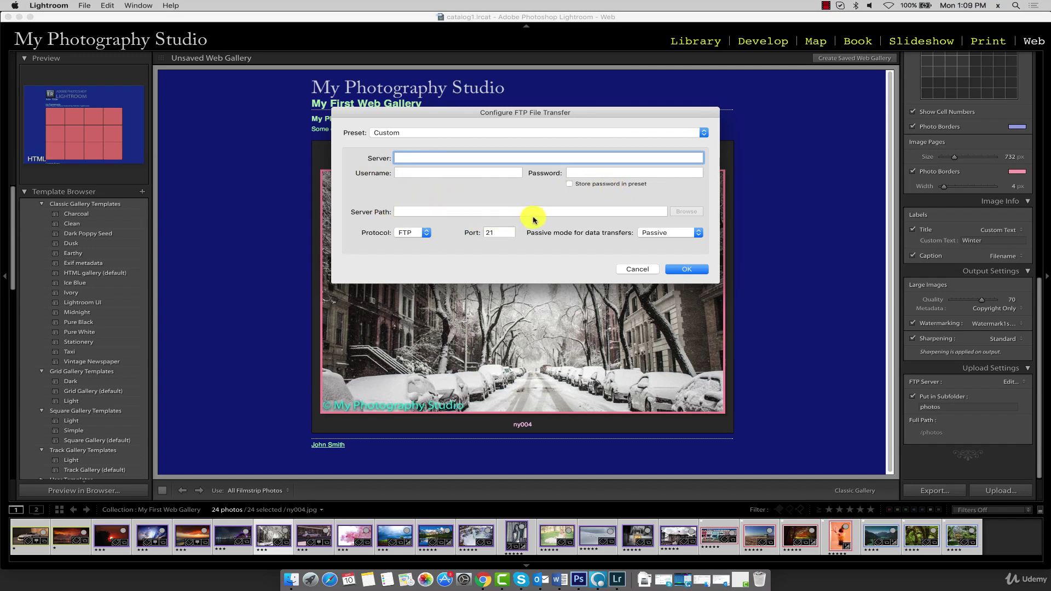
# Cancel the Configure FTP File Transfer dialog without saving changes.
pyautogui.click(640, 268)
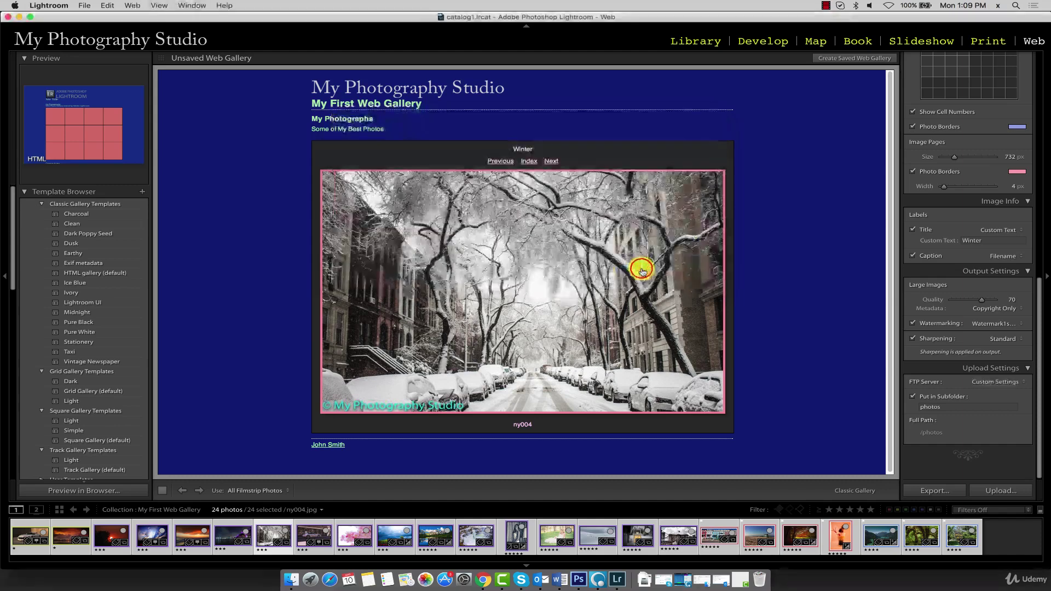